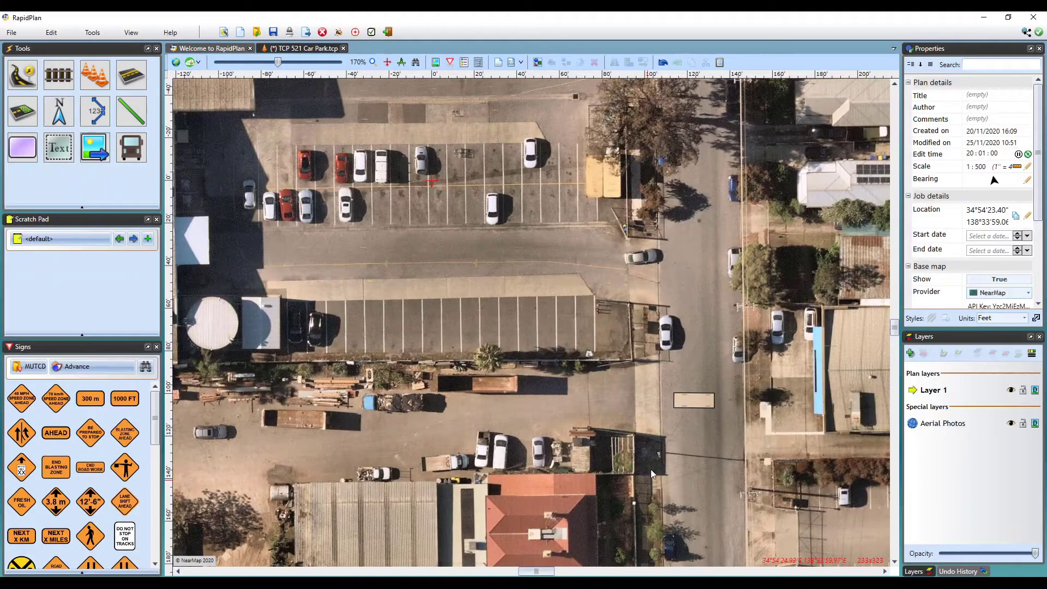
- Select the passenger car on the road and rotate it to face north
left_click(701, 406)
left_click_drag(717, 385, 694, 412)
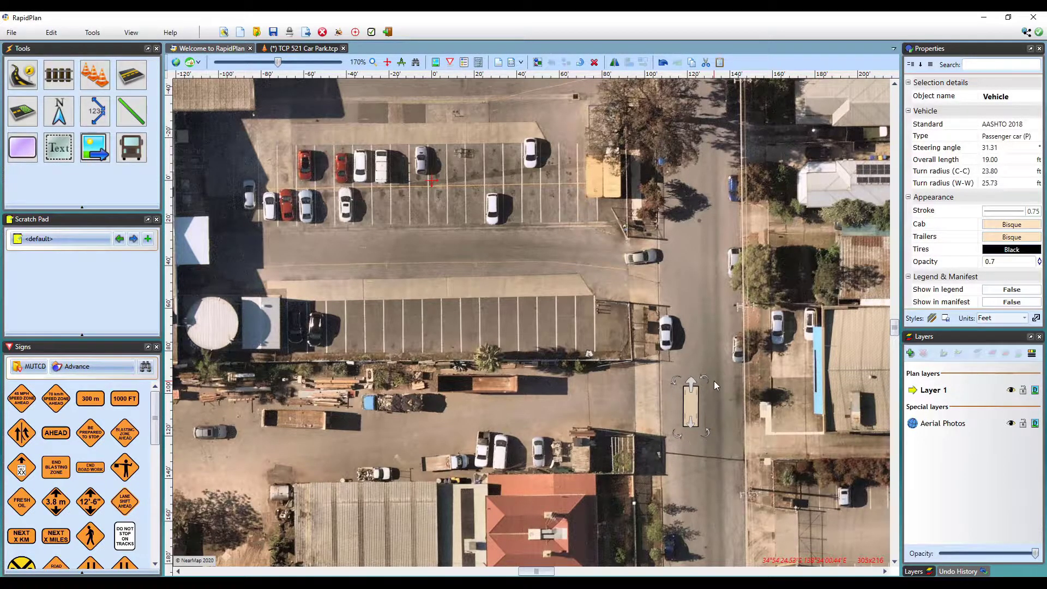
double_click(691, 406)
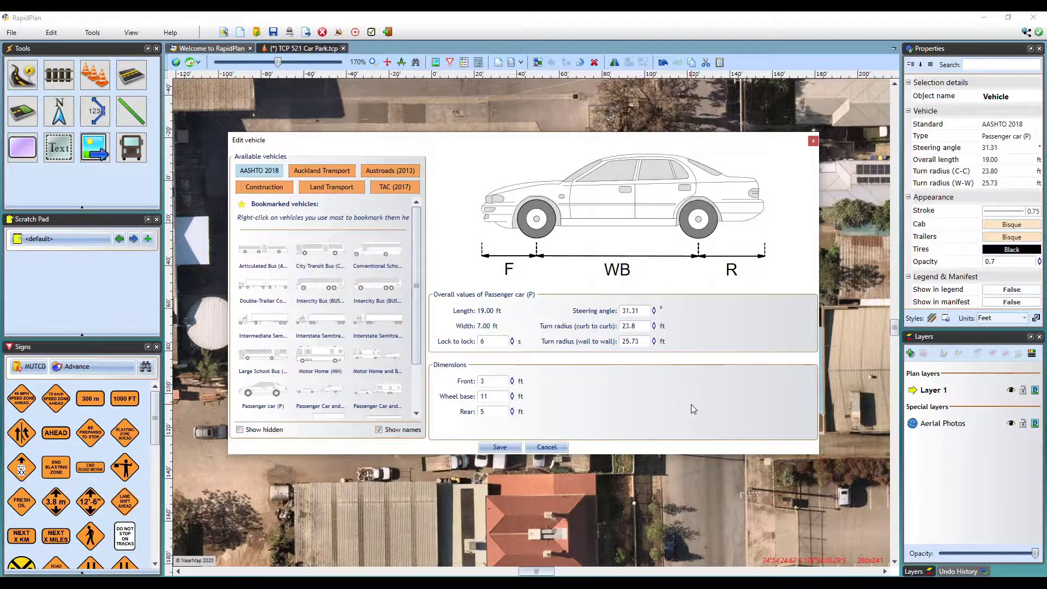
left_click(814, 141)
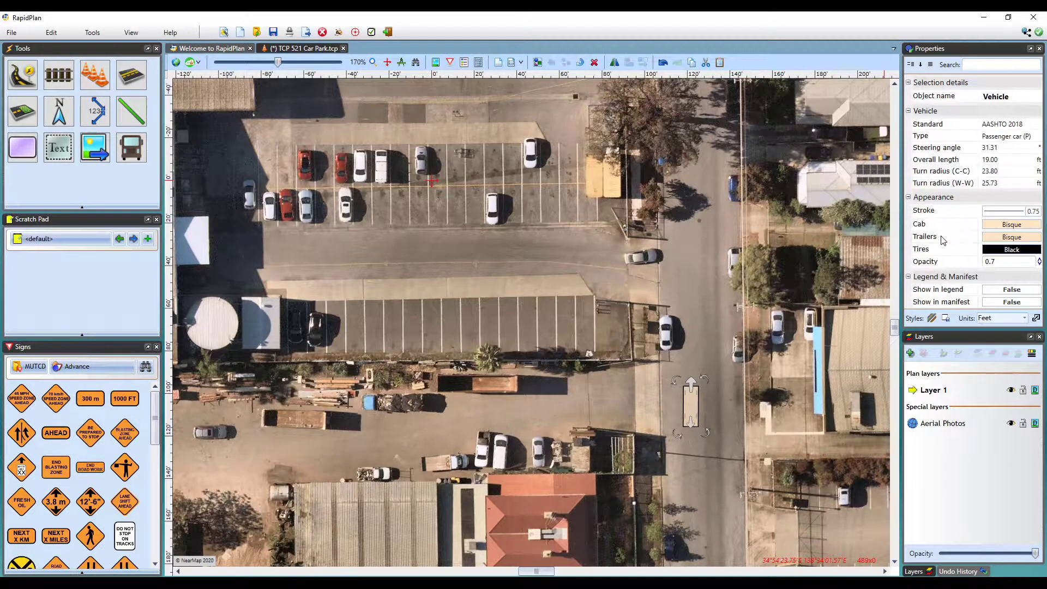
left_click(1026, 230)
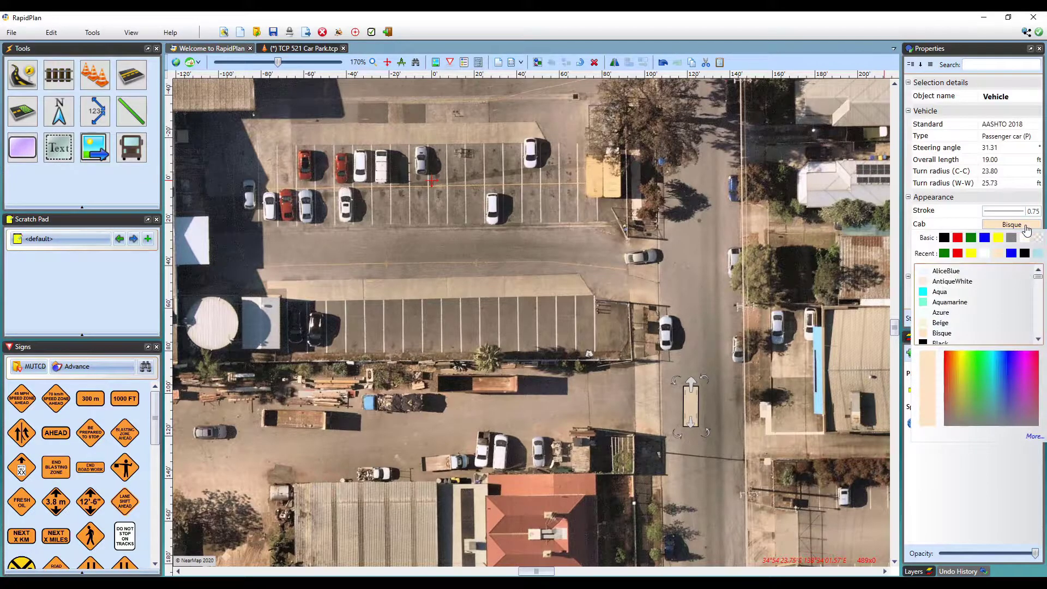
left_click(957, 238)
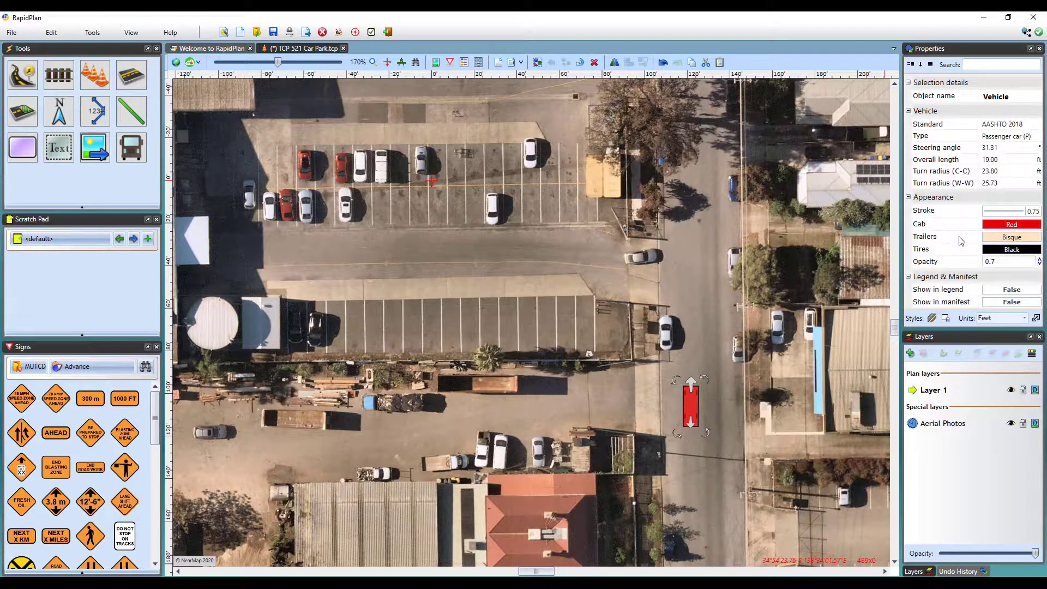
left_click(1019, 229)
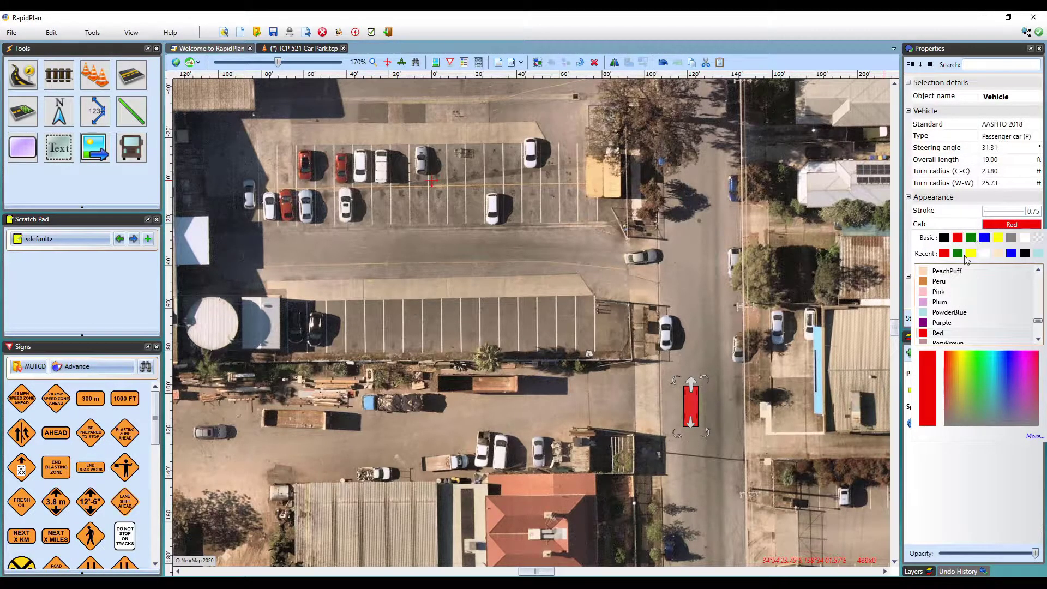
left_click(998, 253)
left_click(1011, 237)
left_click(1011, 238)
left_click(1011, 250)
left_click(1011, 251)
left_click(1014, 261)
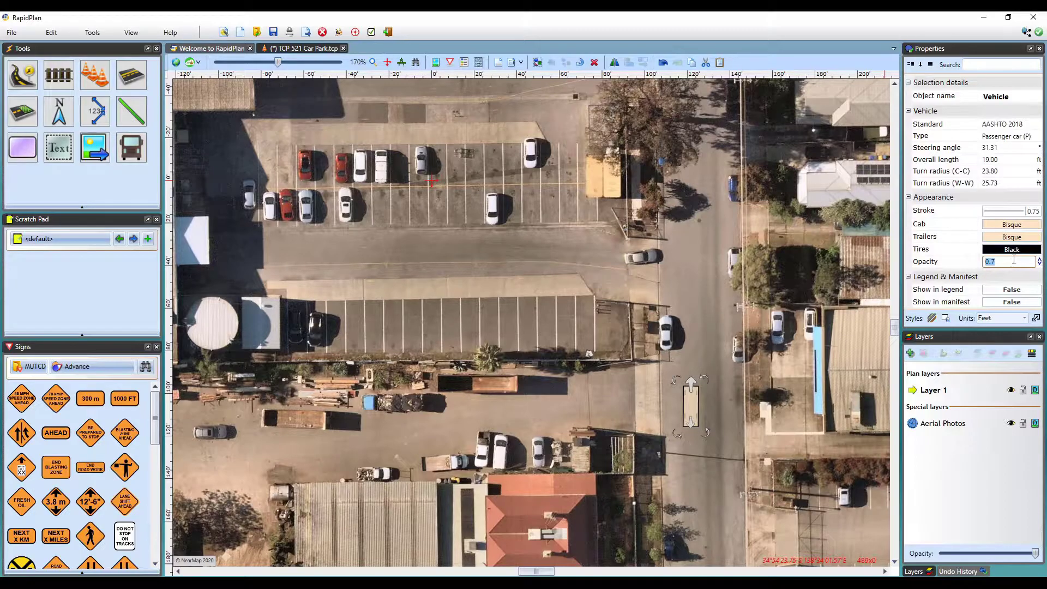
left_click(923, 262)
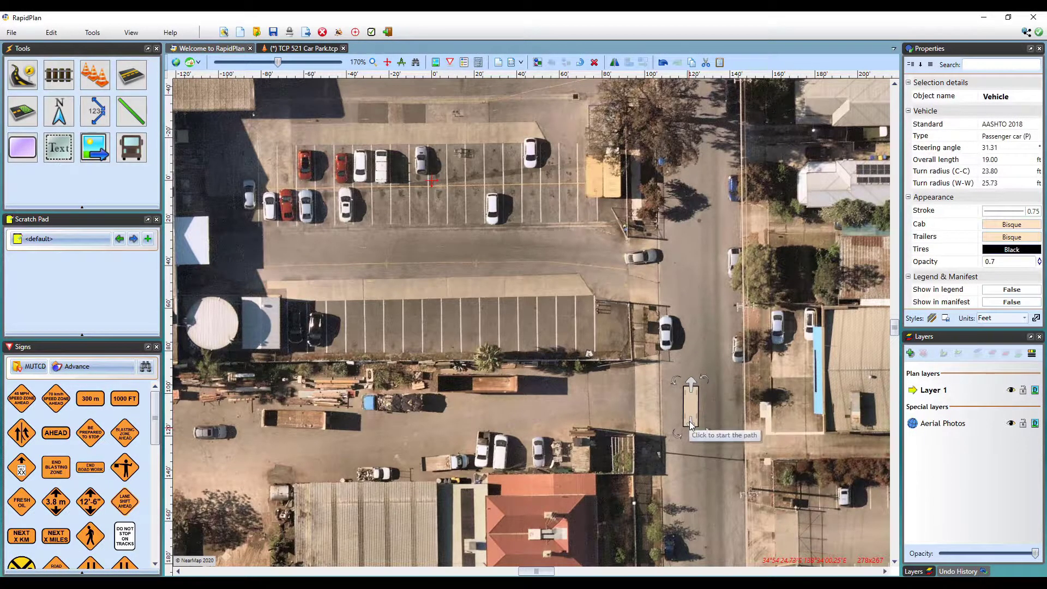
- Start a vehicle path from the car, turning up-left into the aisle, at 5 mph with friction linked
left_click(693, 385)
left_click(532, 252)
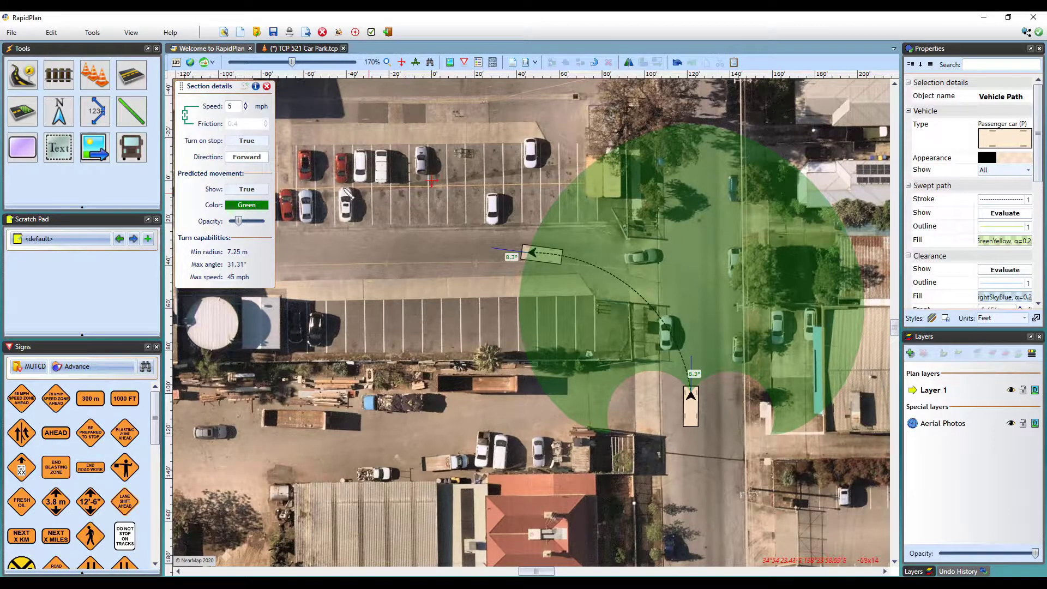
double_click(236, 106)
type("20")
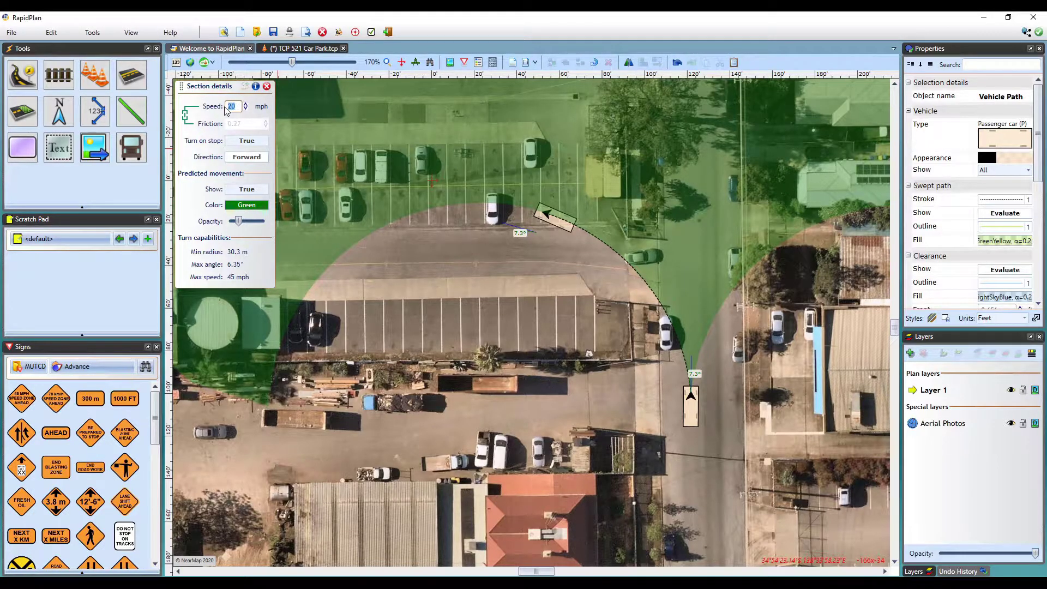
type("5")
left_click(186, 118)
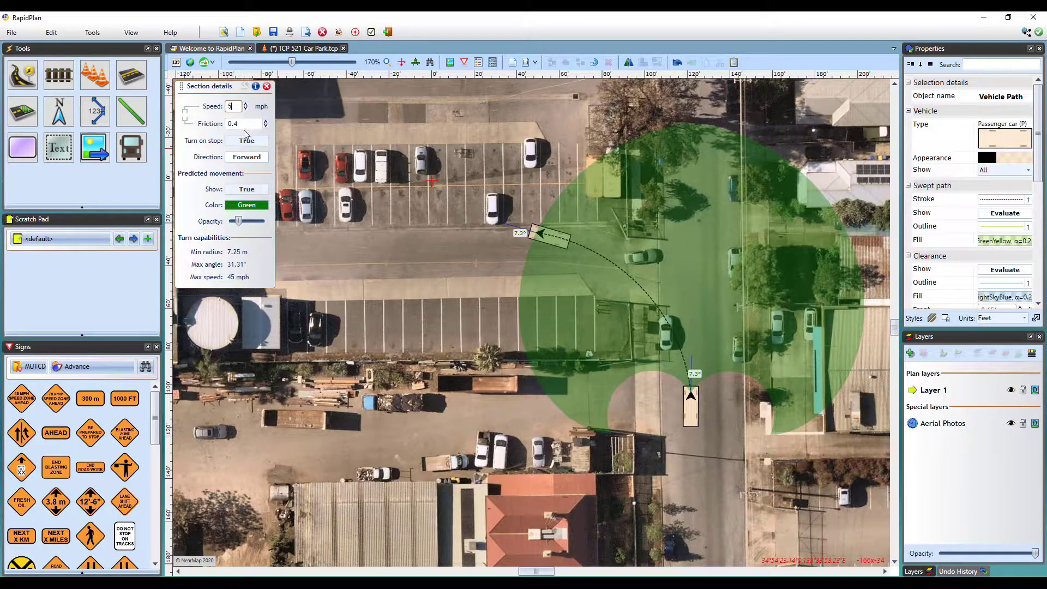
left_click(187, 116)
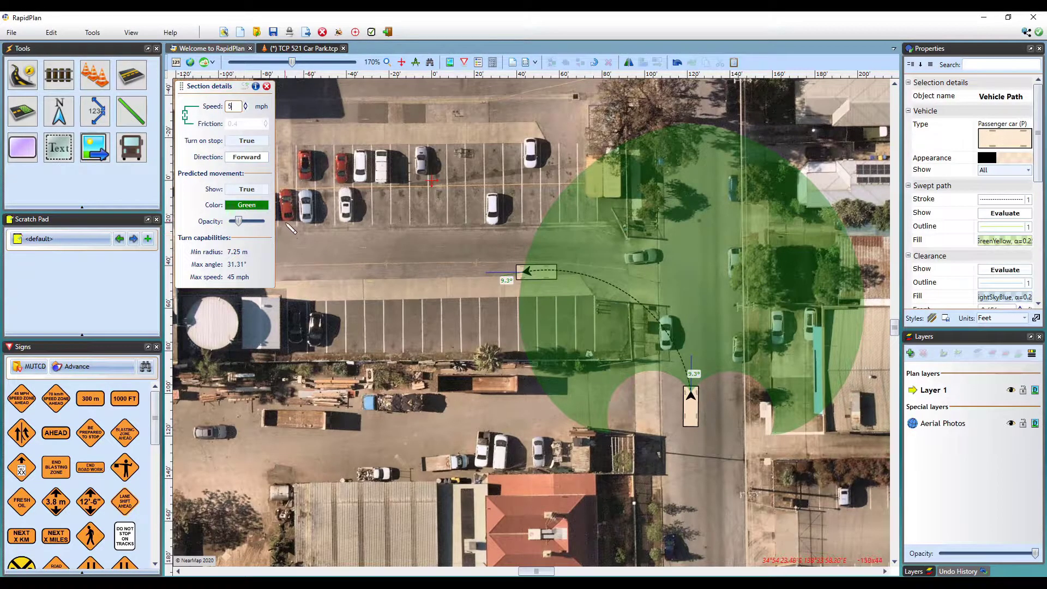
left_click(256, 209)
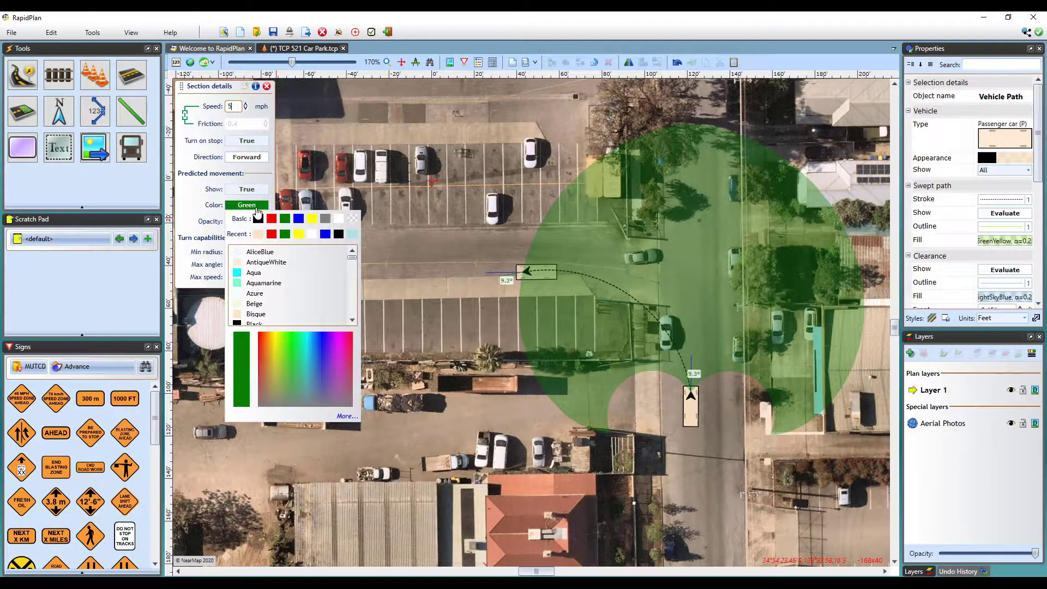
left_click(271, 219)
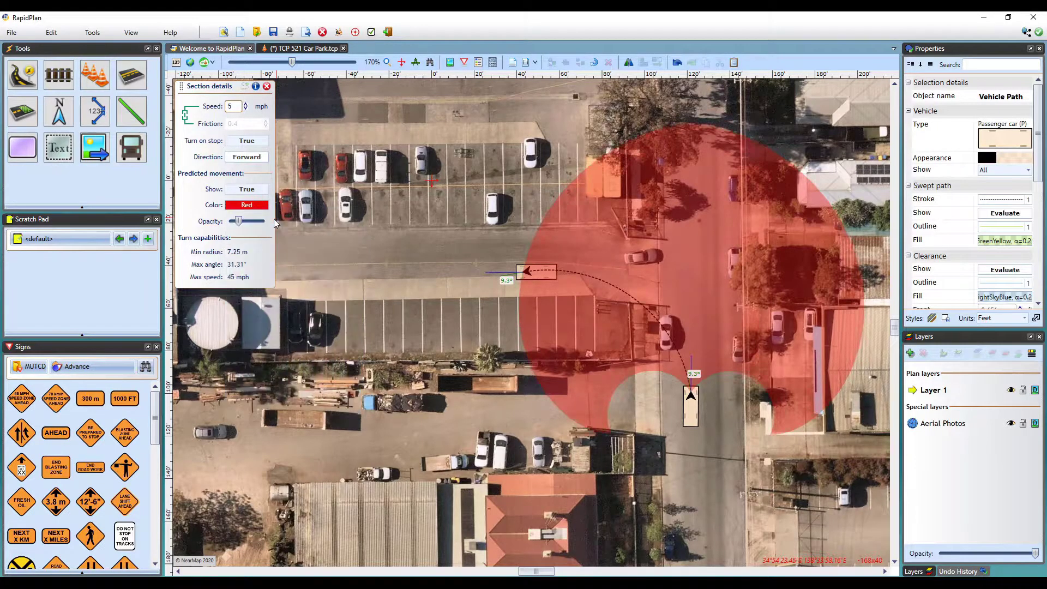
left_click(245, 212)
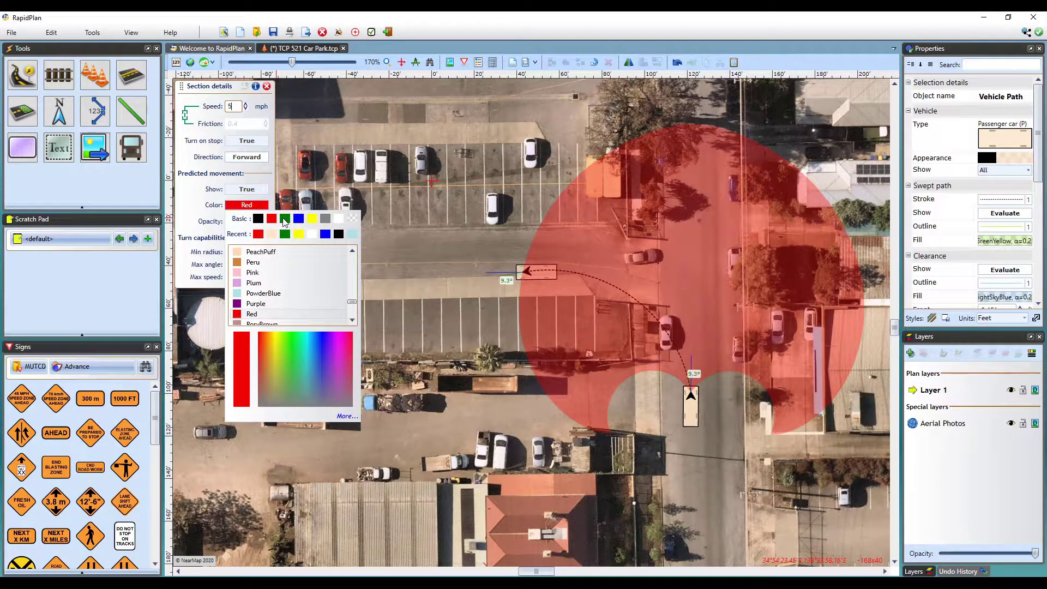
left_click(285, 224)
mouse_move(238, 221)
left_mouse_down()
mouse_move(262, 221)
mouse_move(222, 222)
mouse_move(238, 225)
left_mouse_up()
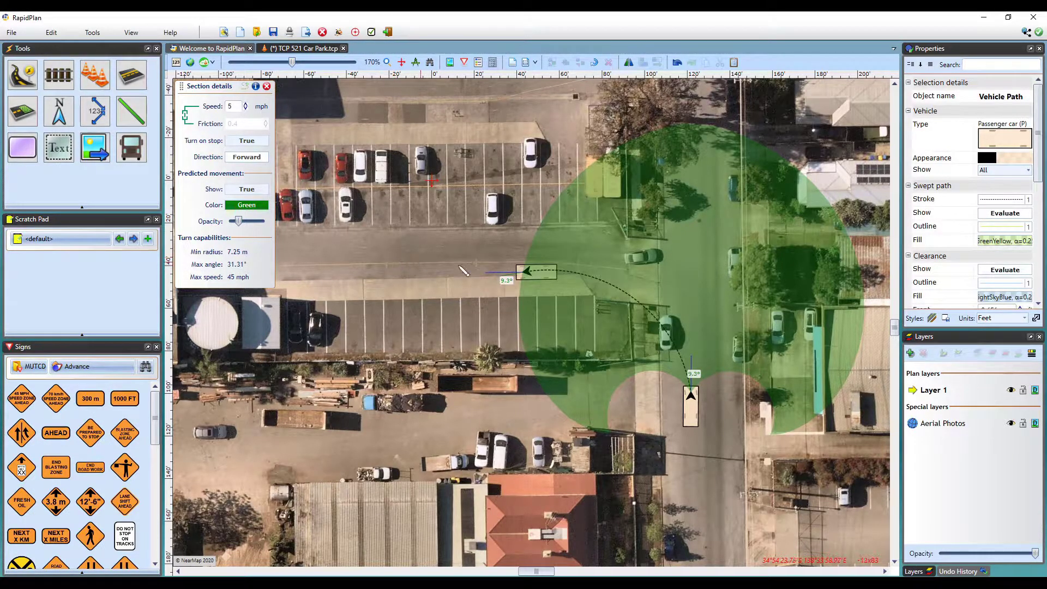
- Drag the path points at speed 5 so the route runs straight north up the road
left_click_drag(487, 264, 243, 120)
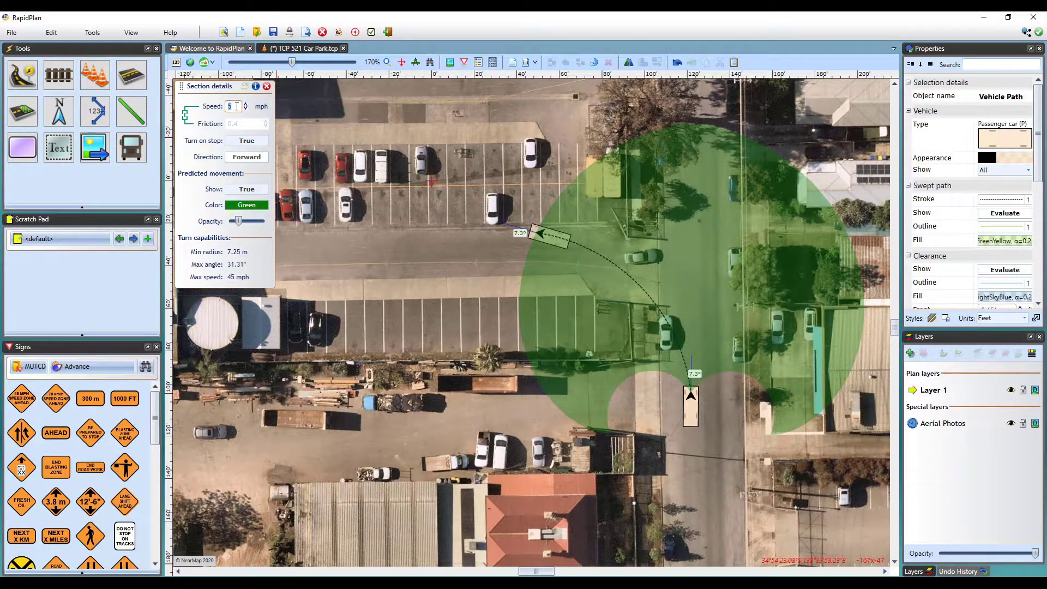
type("5")
left_click_drag(548, 236, 227, 110)
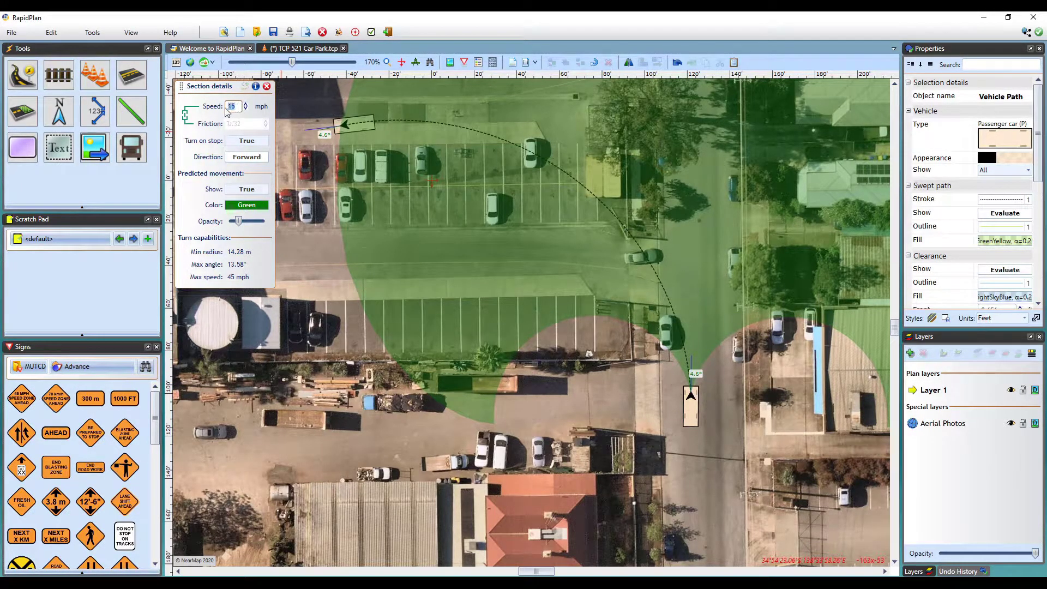
type("5")
left_click_drag(344, 124, 692, 359)
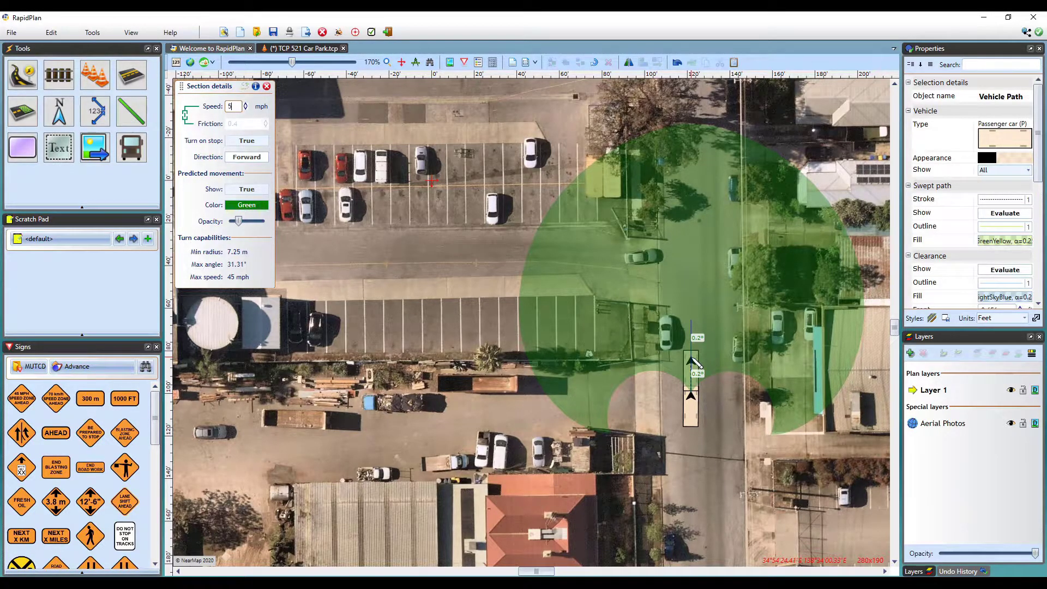
left_click_drag(692, 361, 461, 257)
- Fix the left turn and straight run west along the aisle, then set Direction to Reverse
left_click(460, 257)
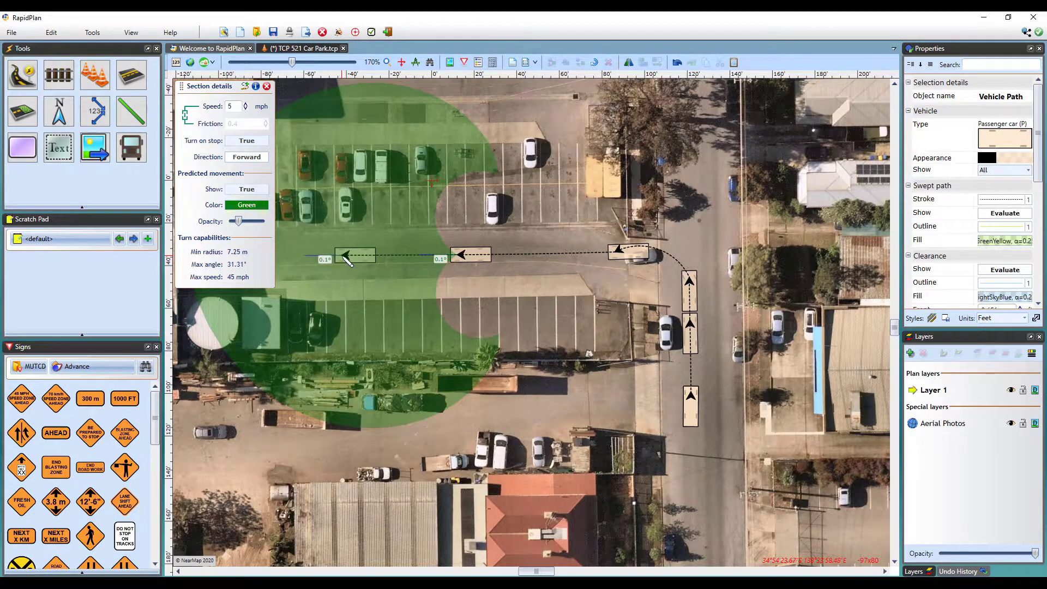
left_click(347, 260)
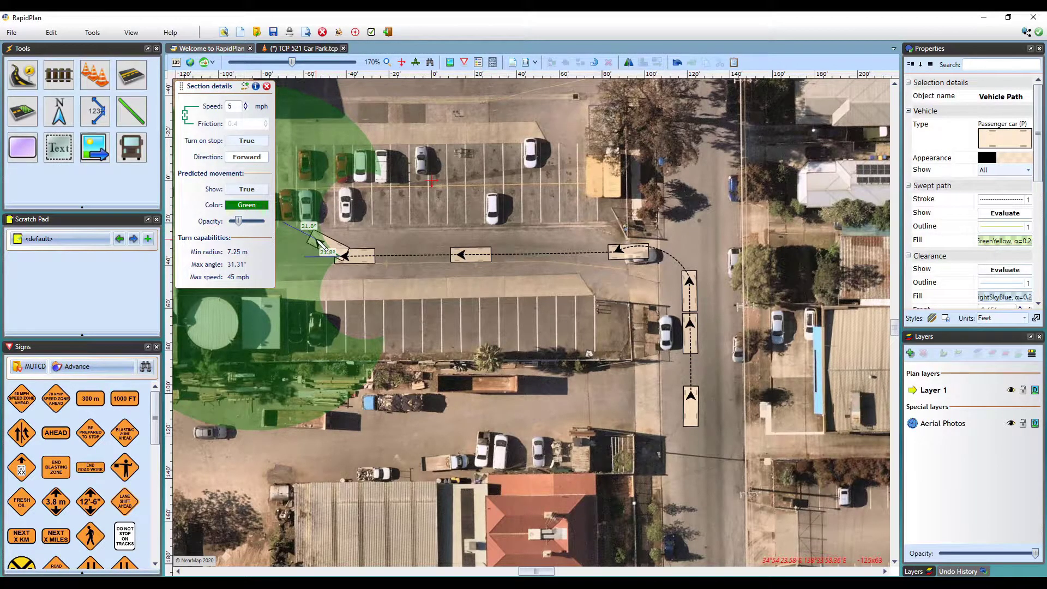
left_click(247, 157)
left_click(249, 160)
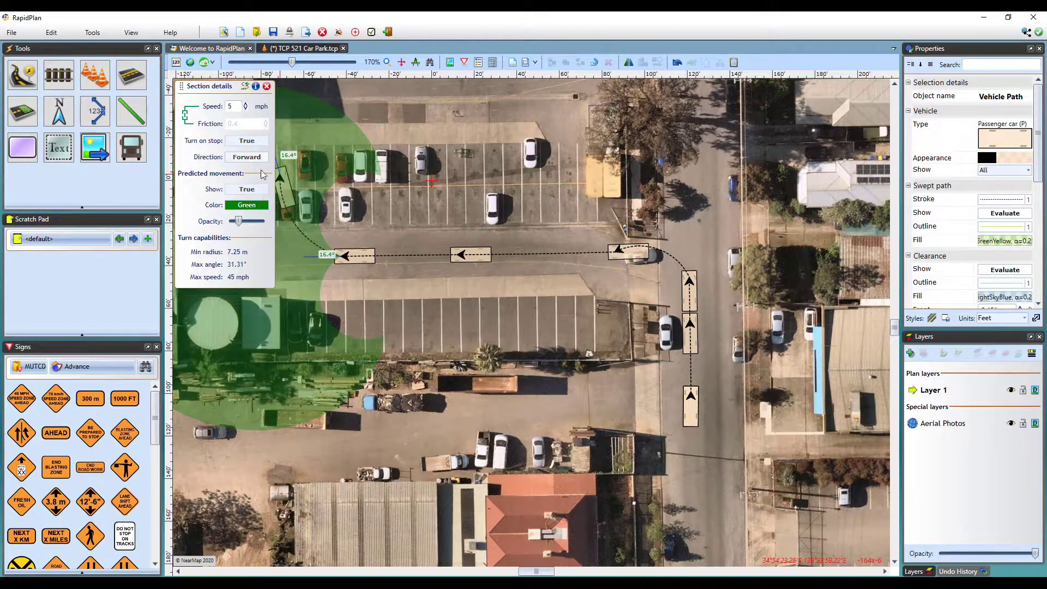
key("r")
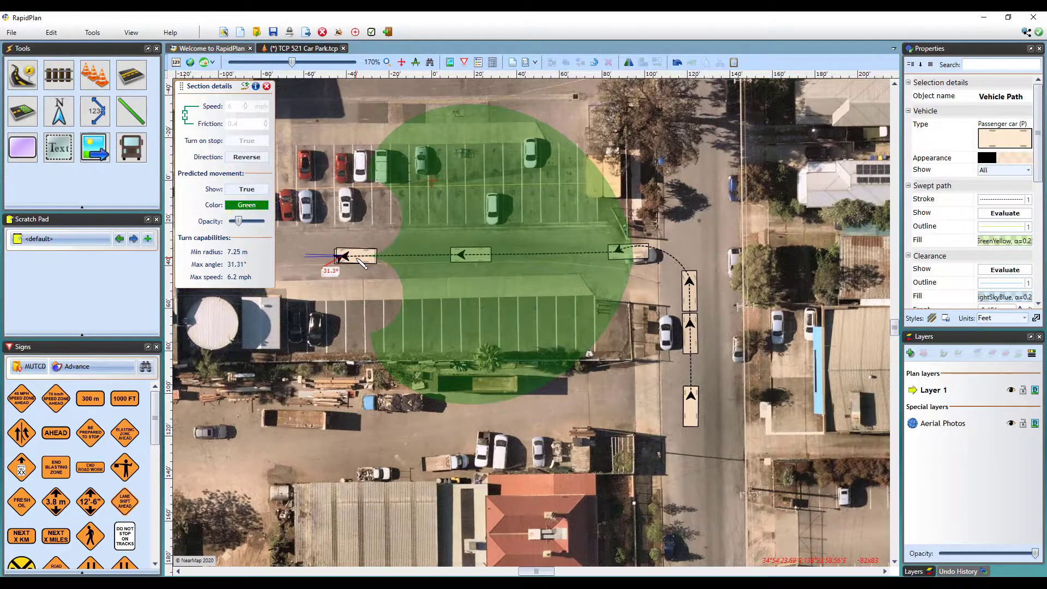
- Reverse the car from the aisle's end into the bay at 31.3° and finish the path
left_click(370, 264)
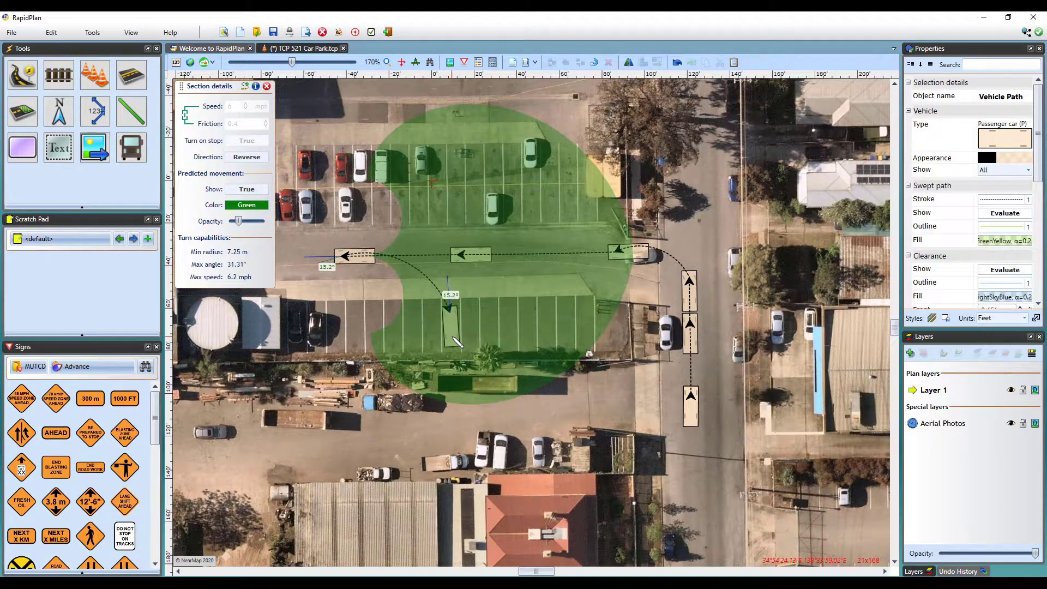
left_click(454, 341)
left_click_drag(453, 341, 468, 309)
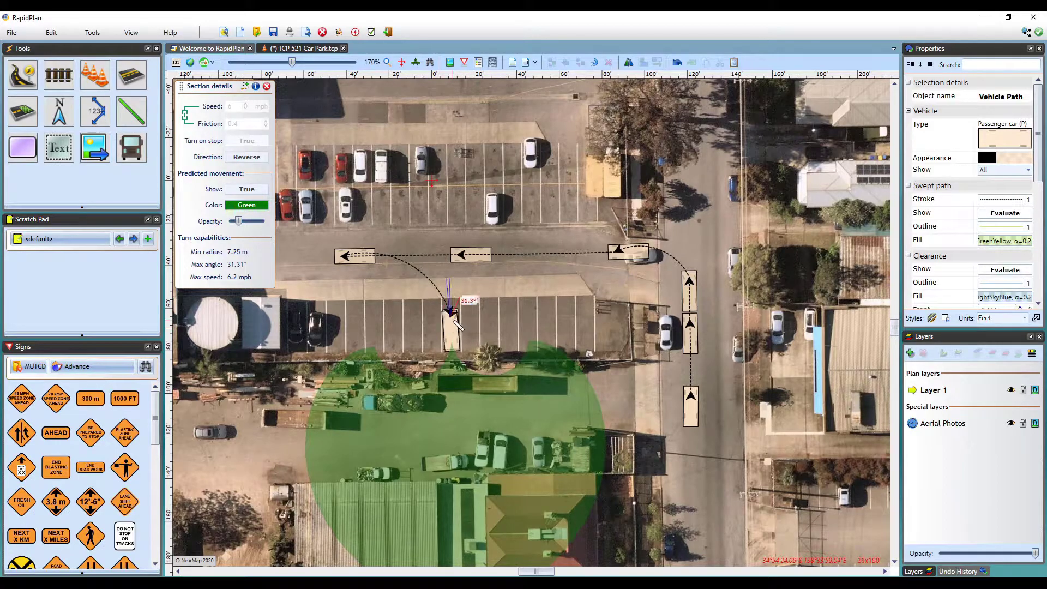
right_click(487, 306)
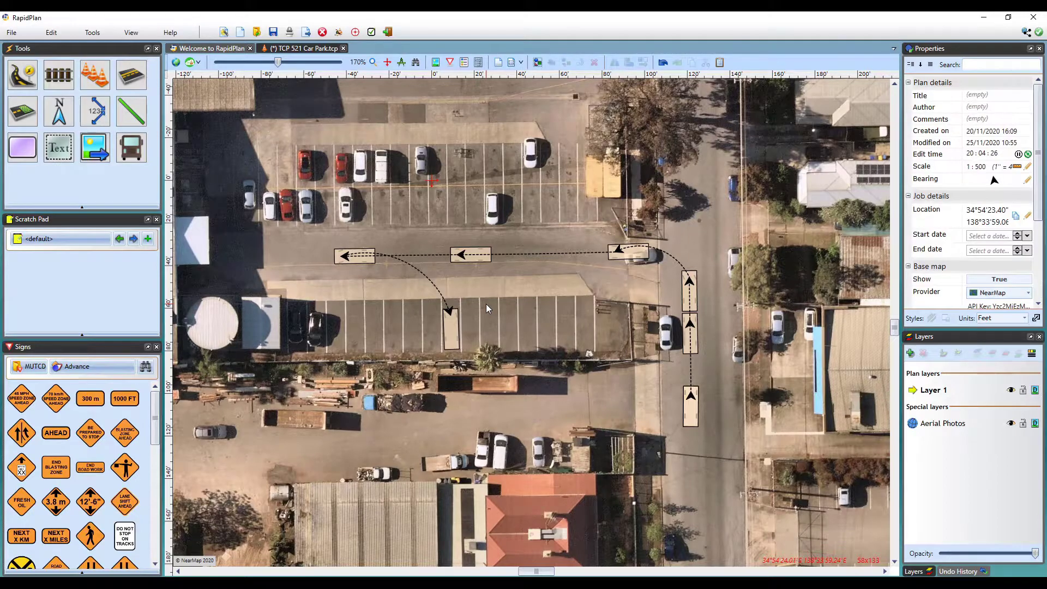
- Select the vehicle path and move the right-hand road car positions upward
left_click(453, 327)
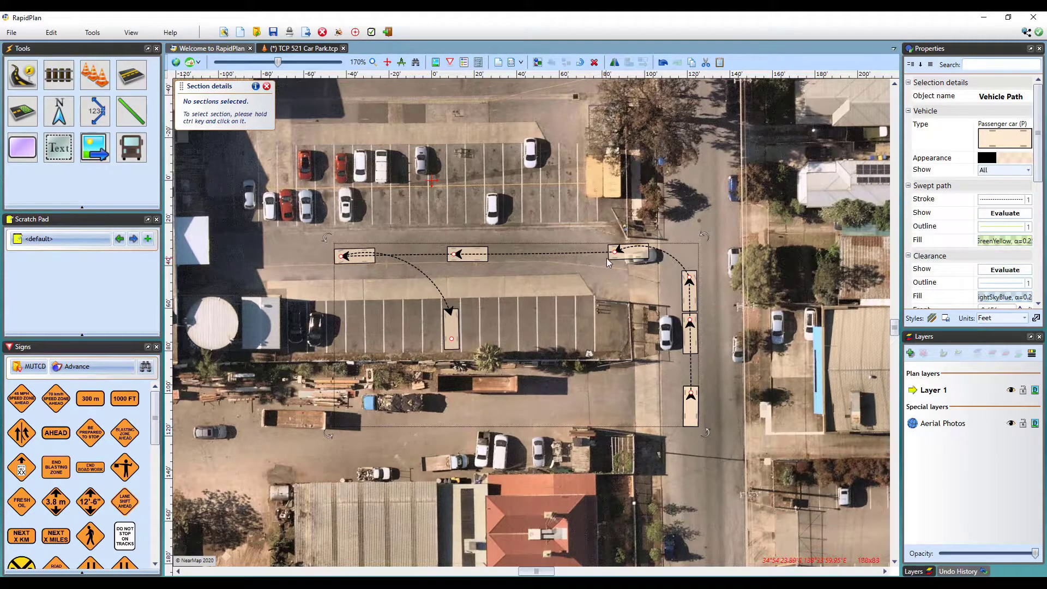
left_click_drag(614, 251, 615, 251)
left_click_drag(690, 279, 689, 273)
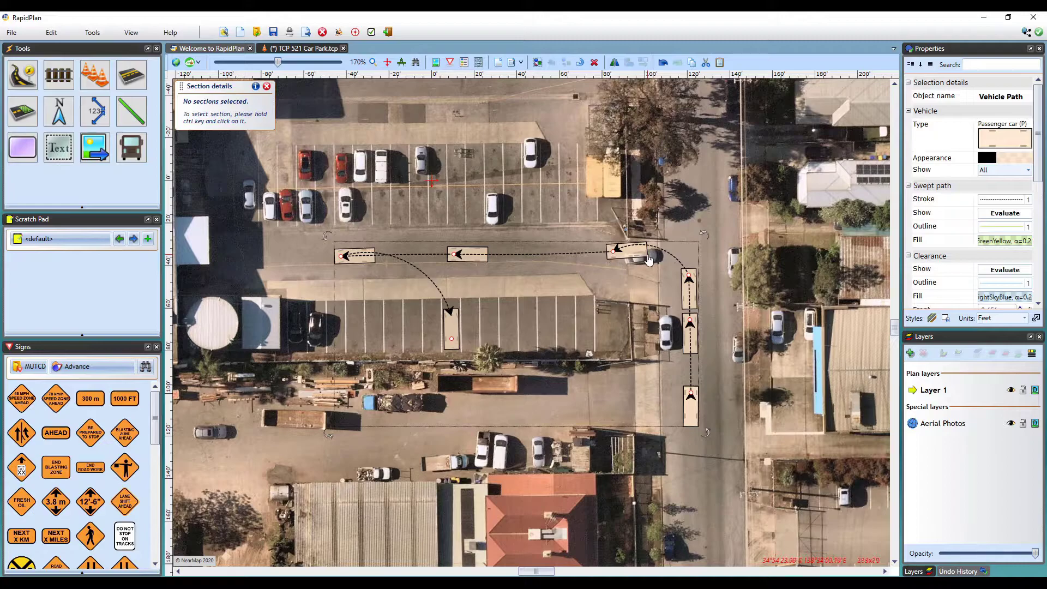
- Cycle Vehicle Show through Start, End and Both, leaving it on All
left_click(1028, 170)
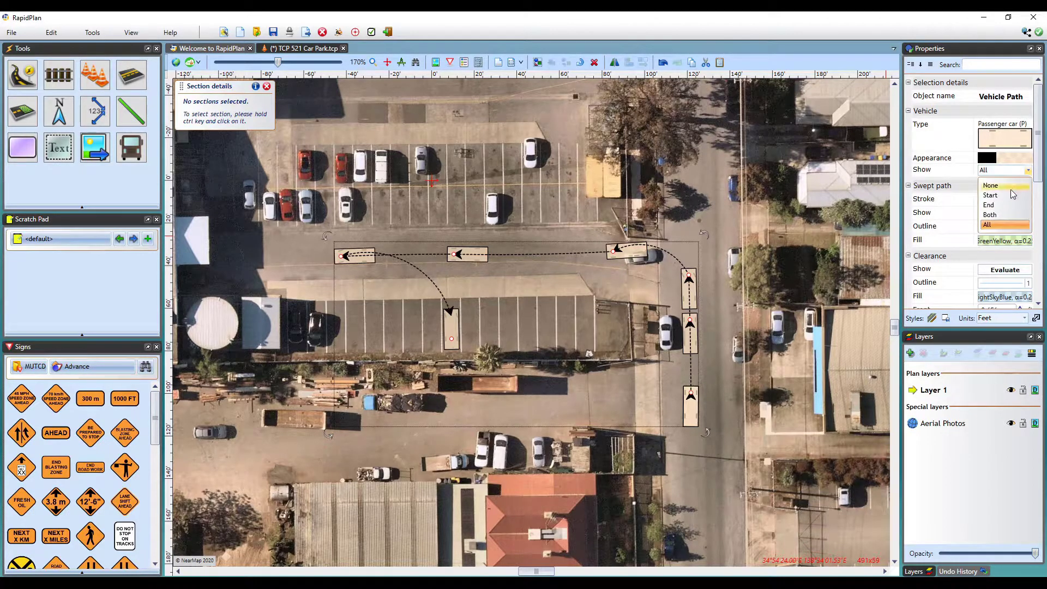
left_click(1007, 195)
left_click(1028, 170)
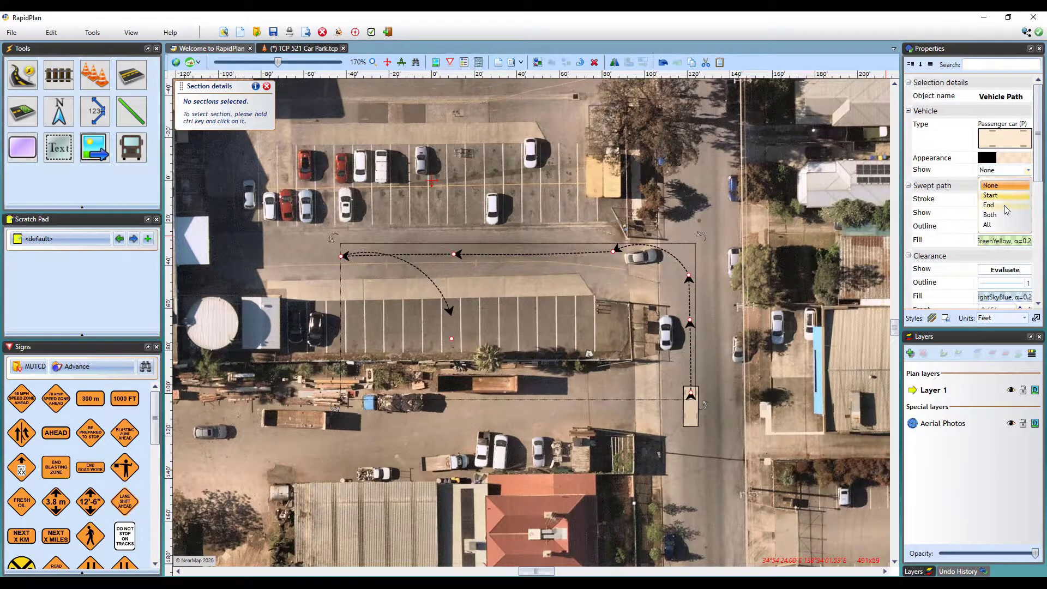
left_click(1006, 205)
left_click(1028, 170)
left_click(1007, 215)
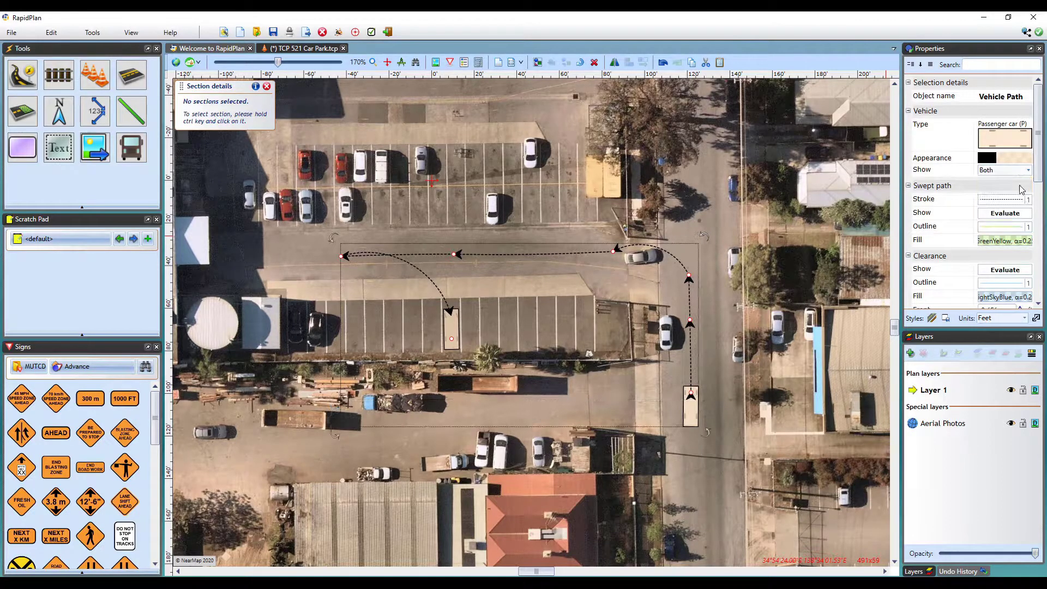
left_click(1028, 170)
left_click(1006, 225)
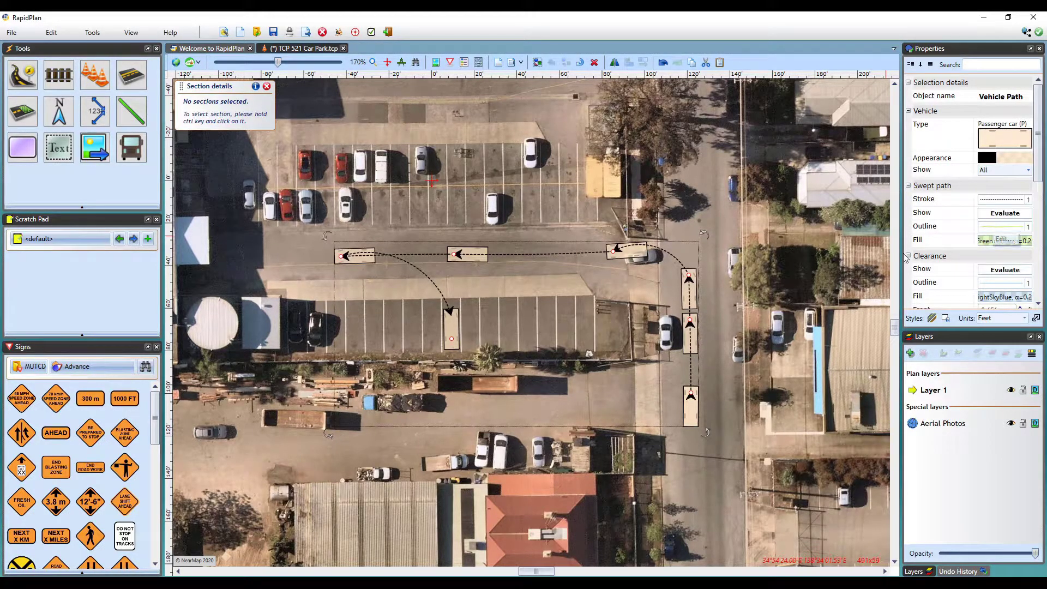
- Raise the car at the road-to-aisle turn so the curve reshapes, then deselect the path
scroll(632, 252, "up", 7)
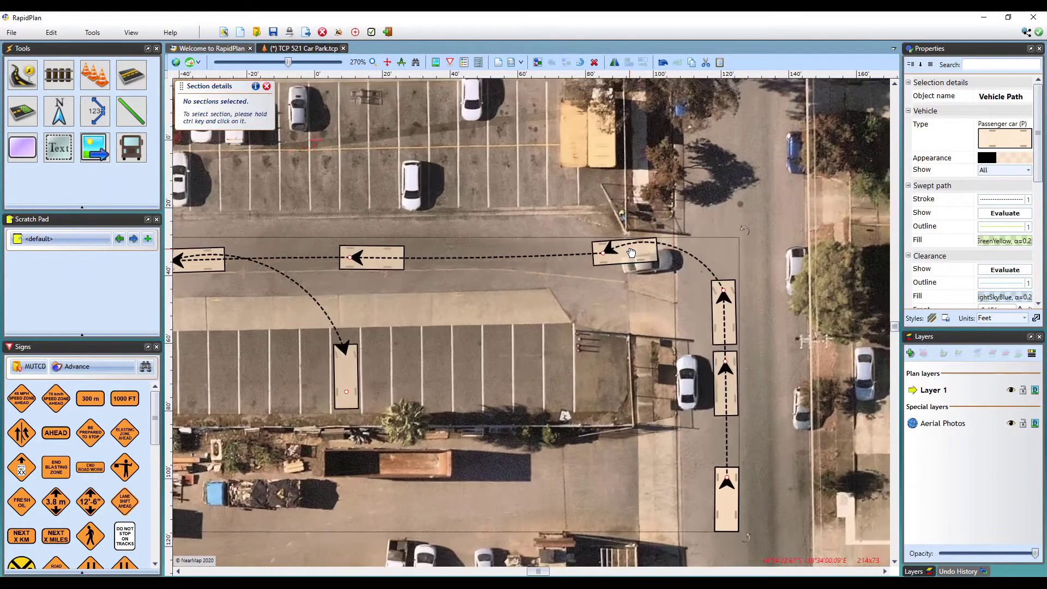
mouse_move(568, 261)
left_mouse_down()
mouse_move(573, 201)
mouse_move(571, 281)
mouse_move(570, 245)
left_mouse_up()
scroll(557, 264, "down", 10)
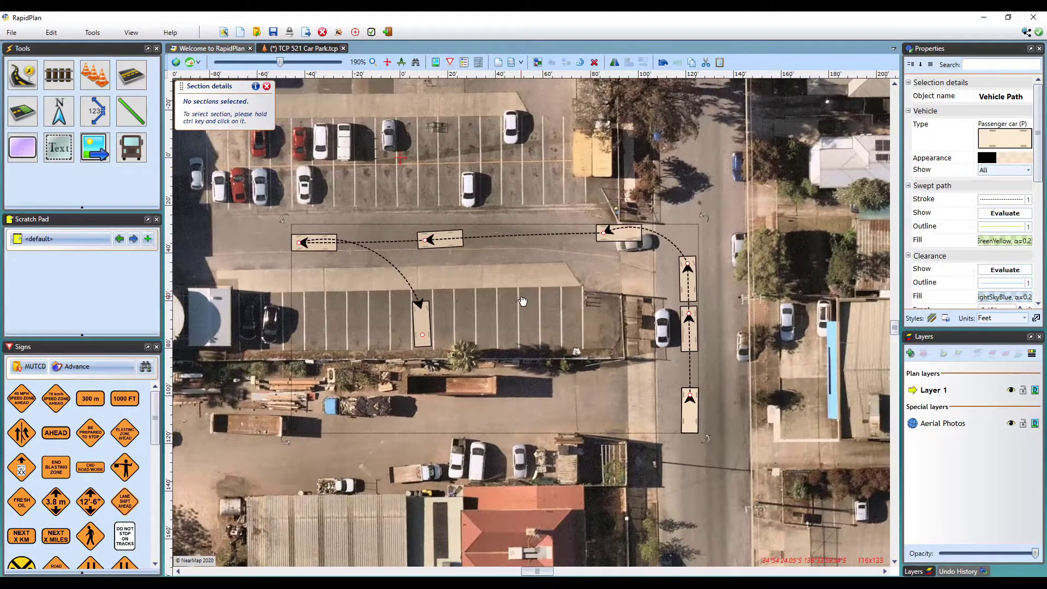
middle_click_drag(522, 302, 531, 304)
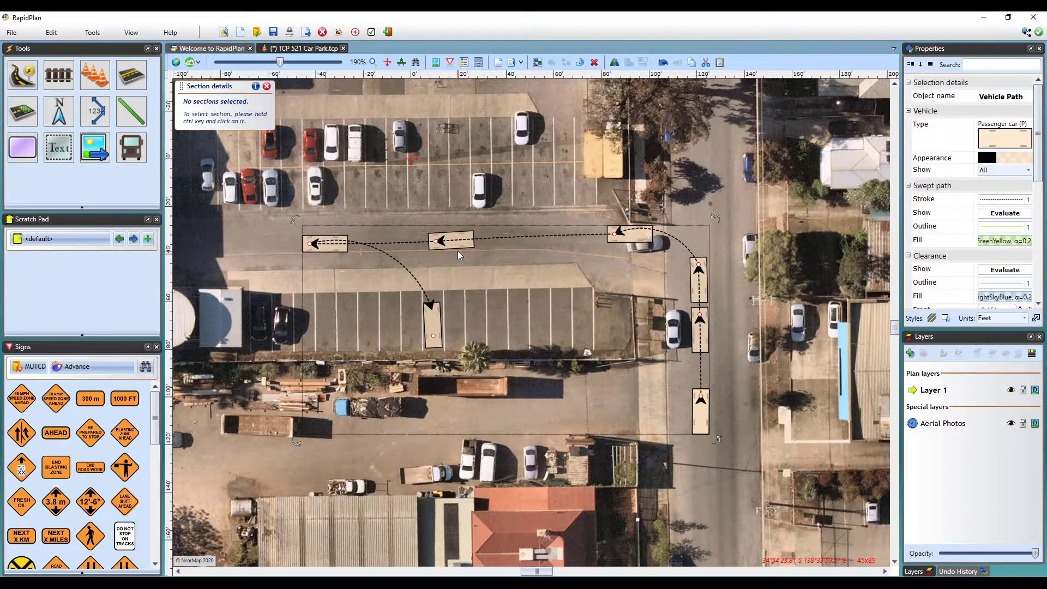
left_click(706, 344, "ctrl")
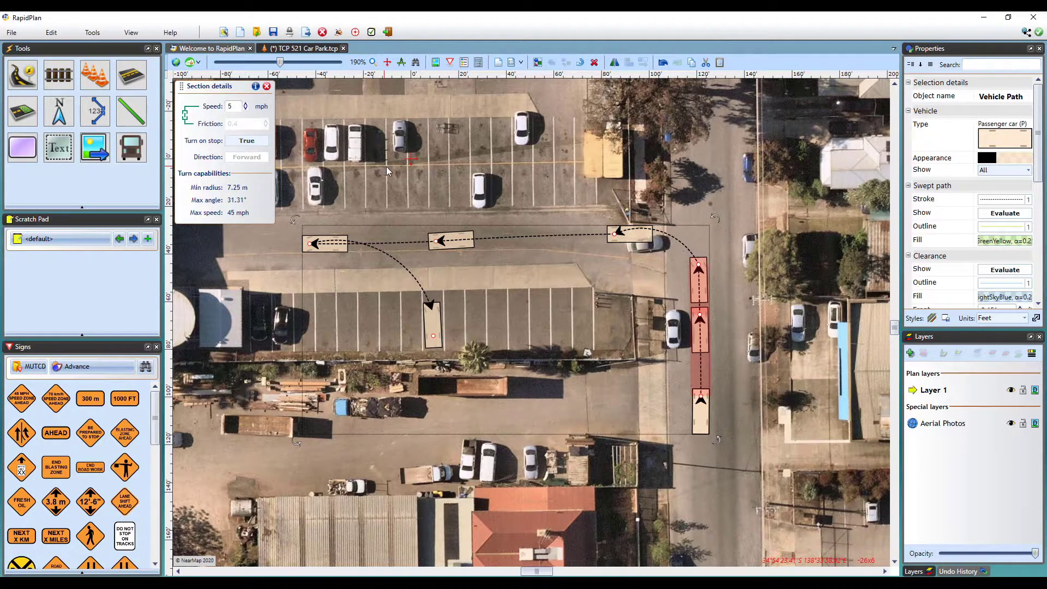
left_click(431, 177)
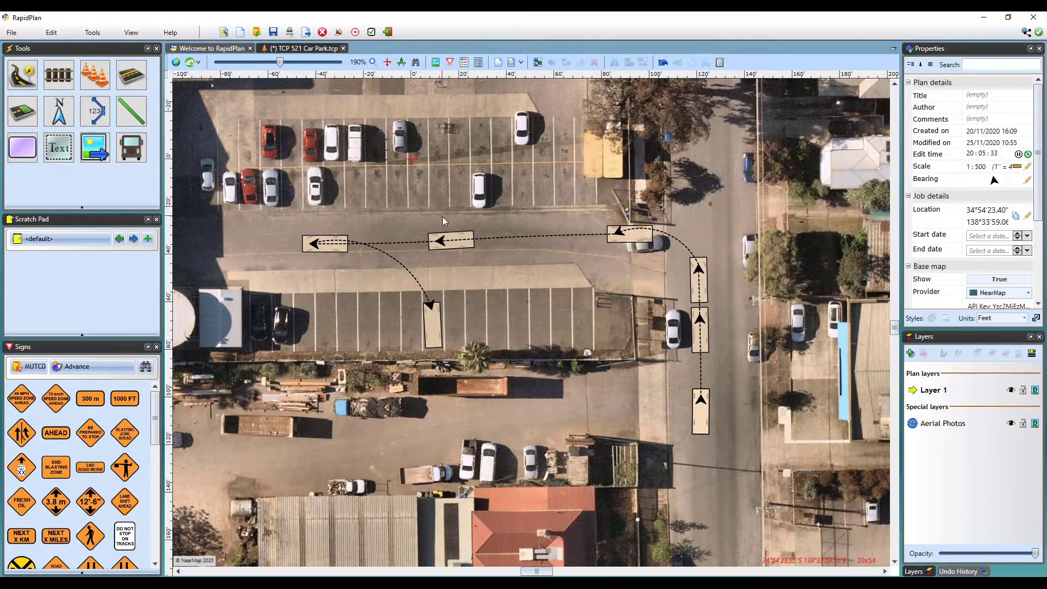
- Add a vehicle to the path via Vehicle path > Add vehicle and set it to Forward
left_click(459, 248)
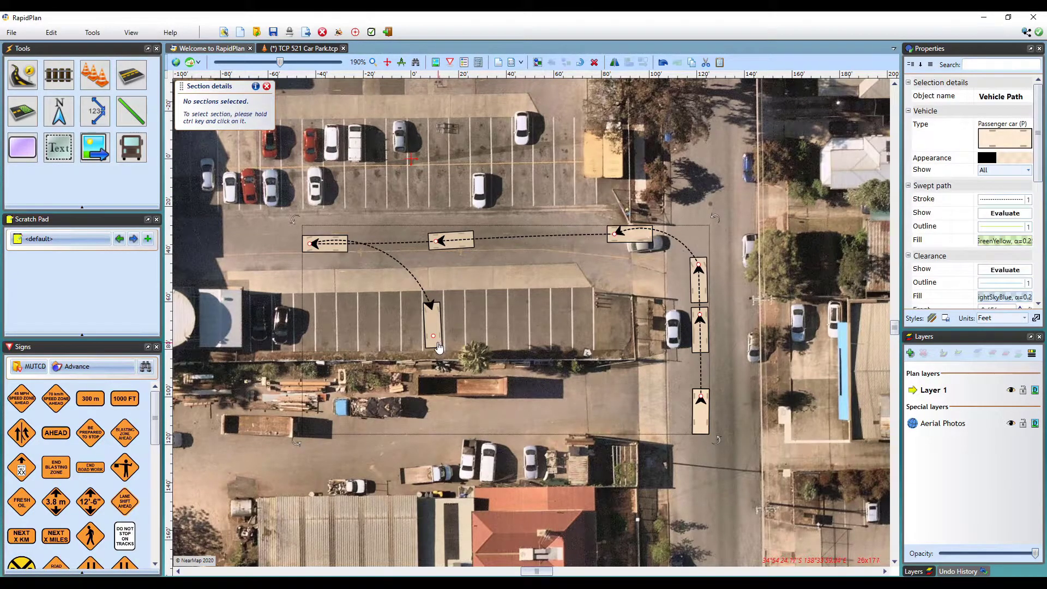
right_click(437, 325)
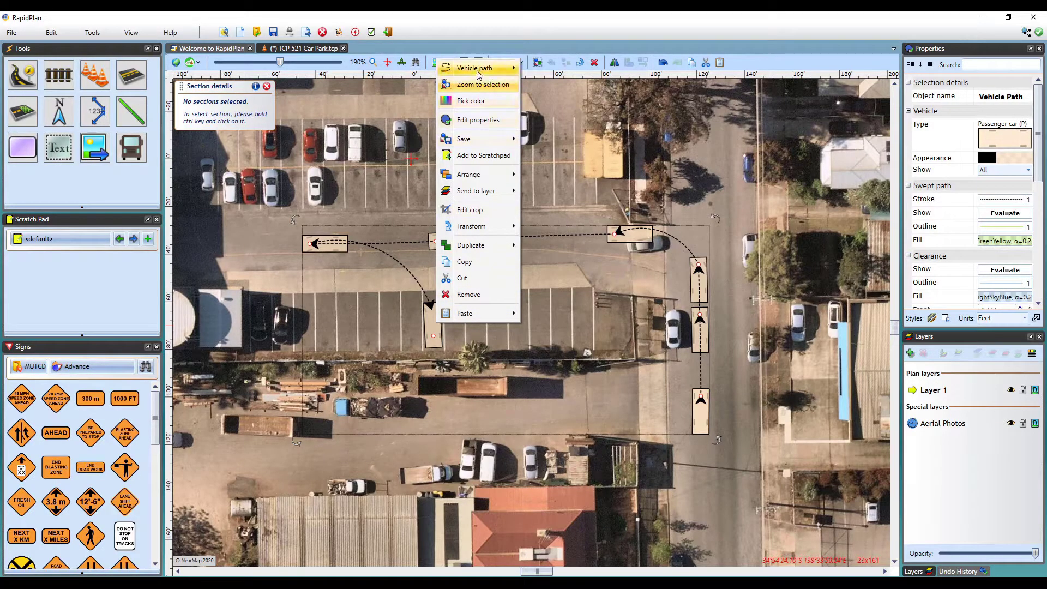
mouse_move(478, 70)
left_click(553, 83)
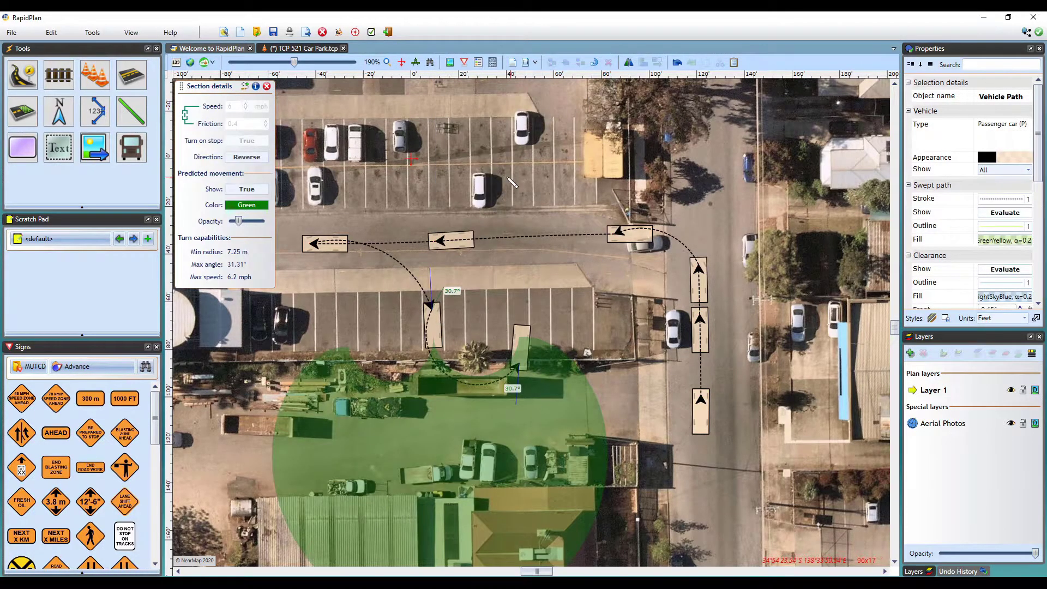
left_click(243, 158)
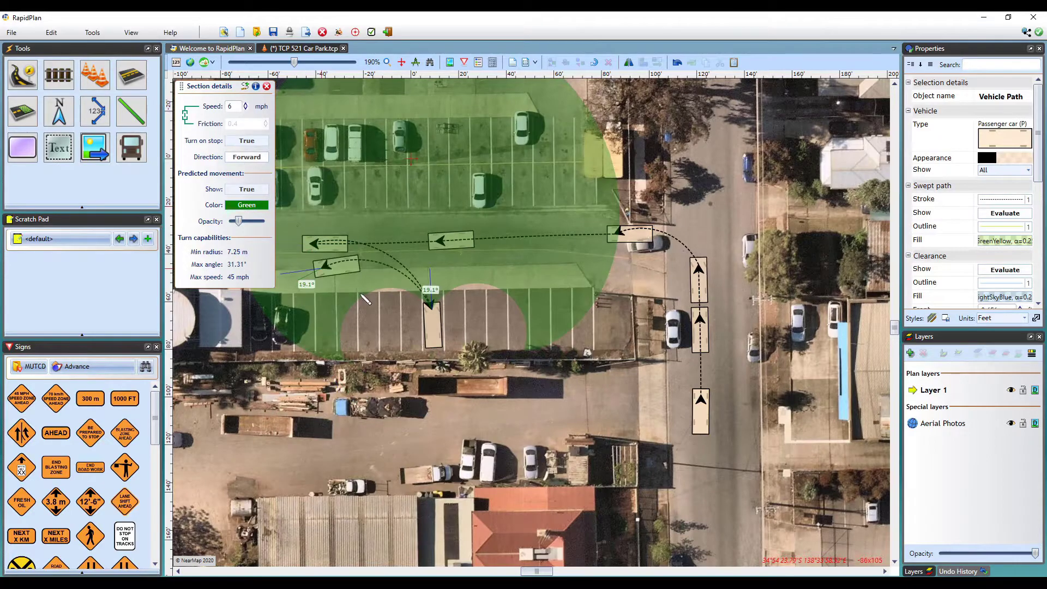